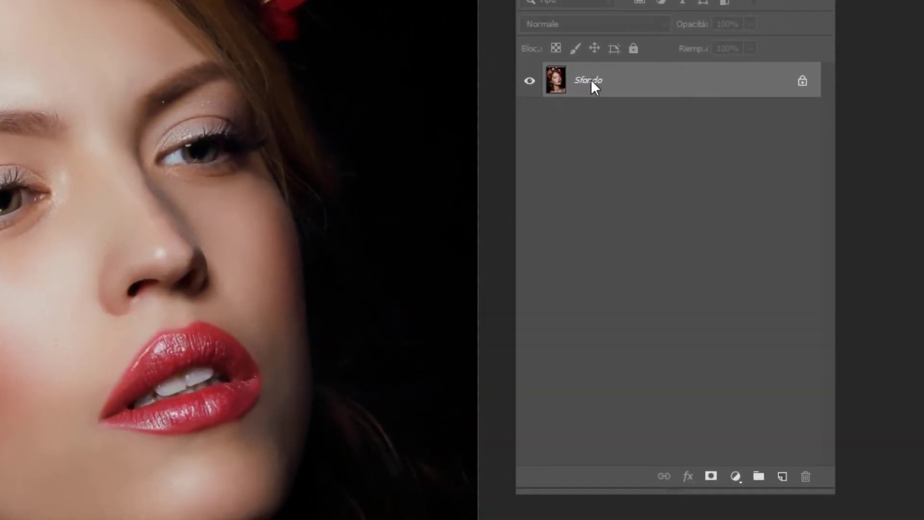
# Duplicate the Sfondo layer into 'Sfondo copia' above the original.
pyautogui.moveTo(588, 84); pyautogui.dragTo(784, 483)
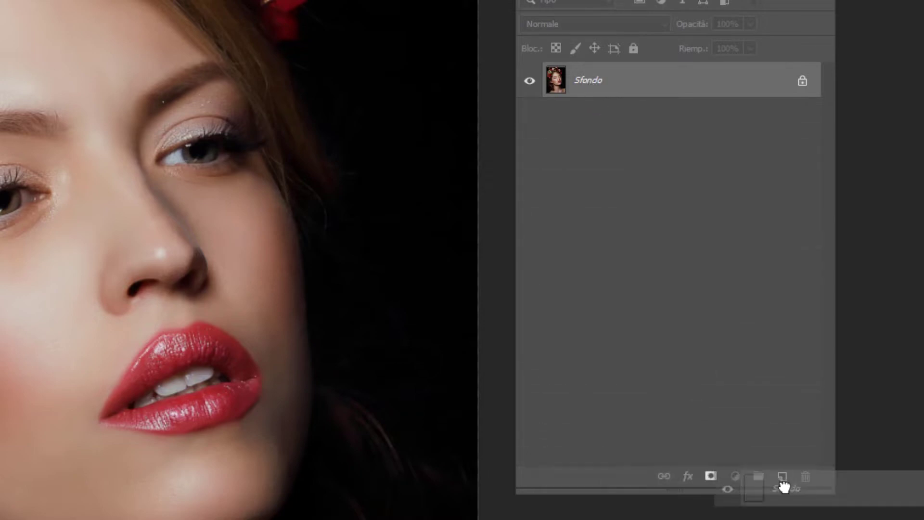
pyautogui.moveTo(783, 483); pyautogui.dragTo(783, 484)
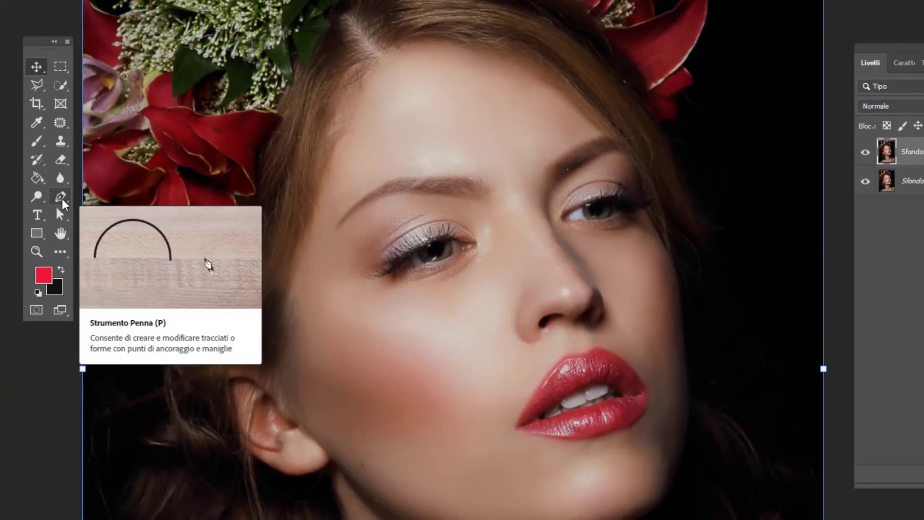
# Activate the Pen tool with its mode kept on Tracciato (Path).
pyautogui.click(63, 201)
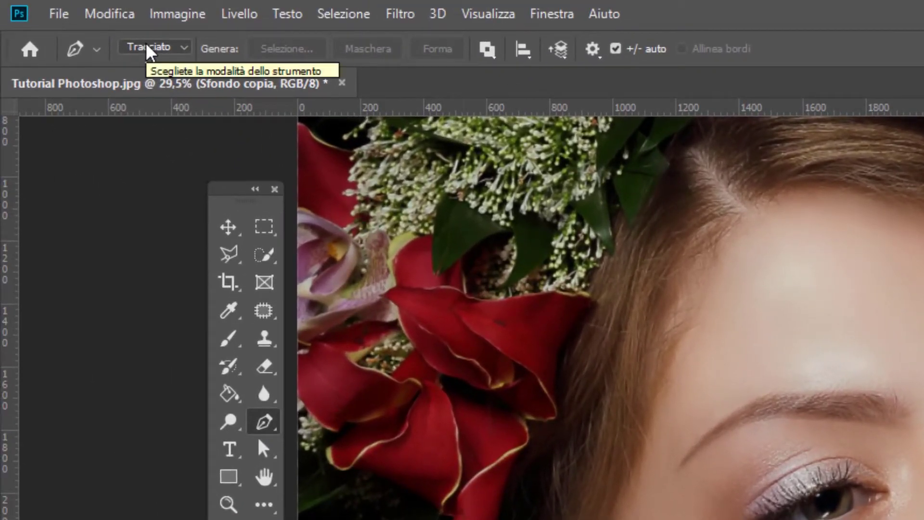
pyautogui.click(151, 41)
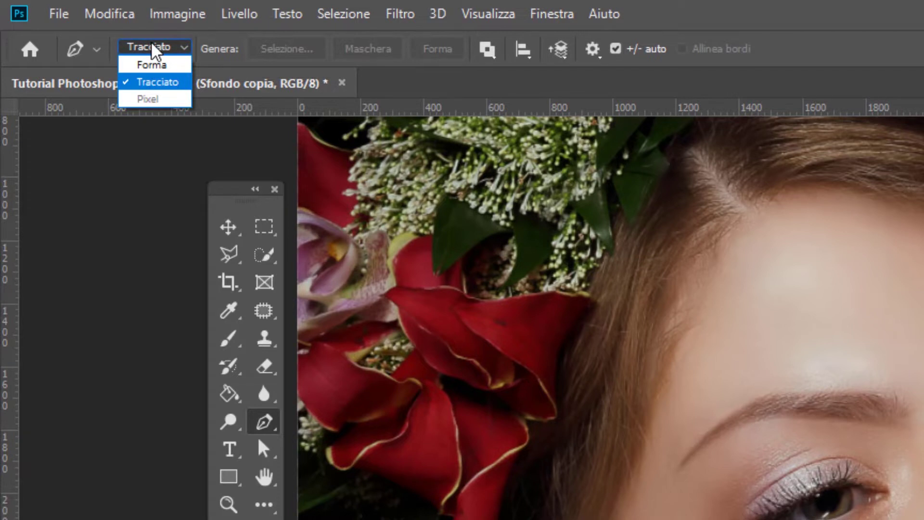
pyautogui.click(152, 41)
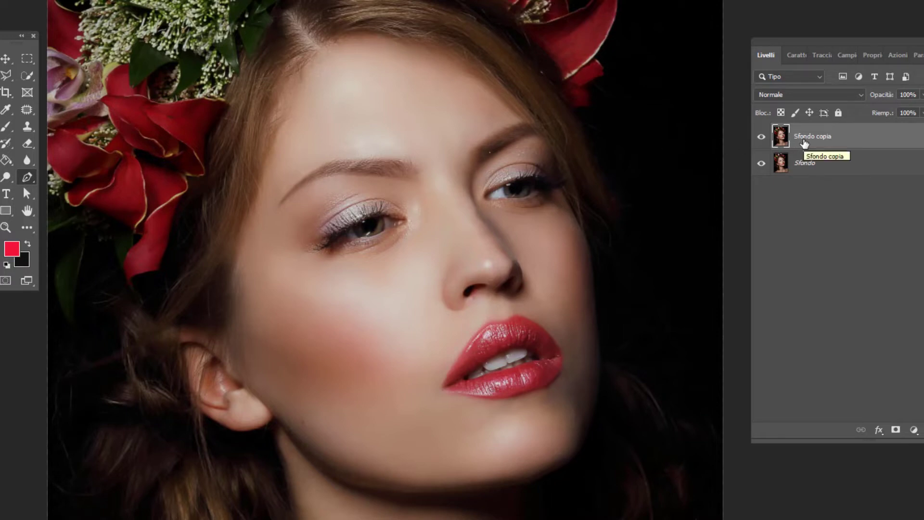
# Trace the strip's right edge from forehead past brow, nose and lips to the chin.
pyautogui.click(381, 38)
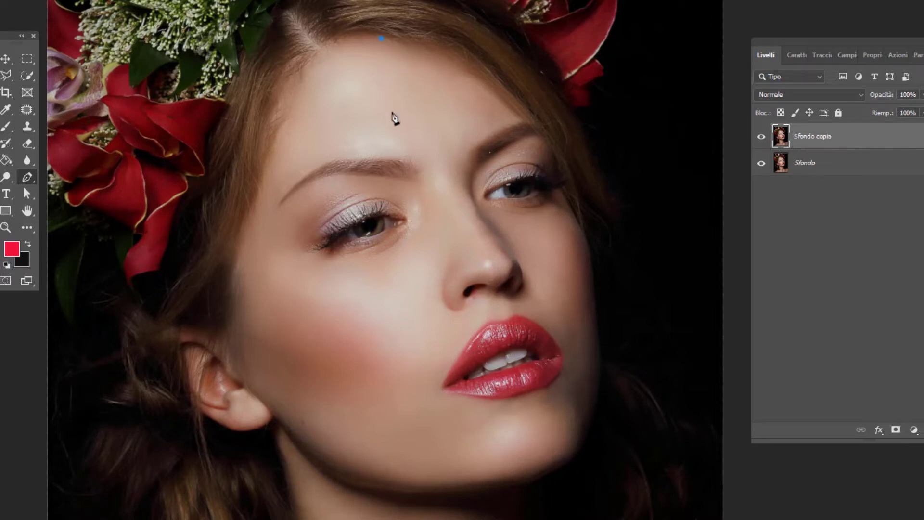
pyautogui.moveTo(398, 174); pyautogui.dragTo(402, 182)
pyautogui.moveTo(426, 274); pyautogui.dragTo(429, 285)
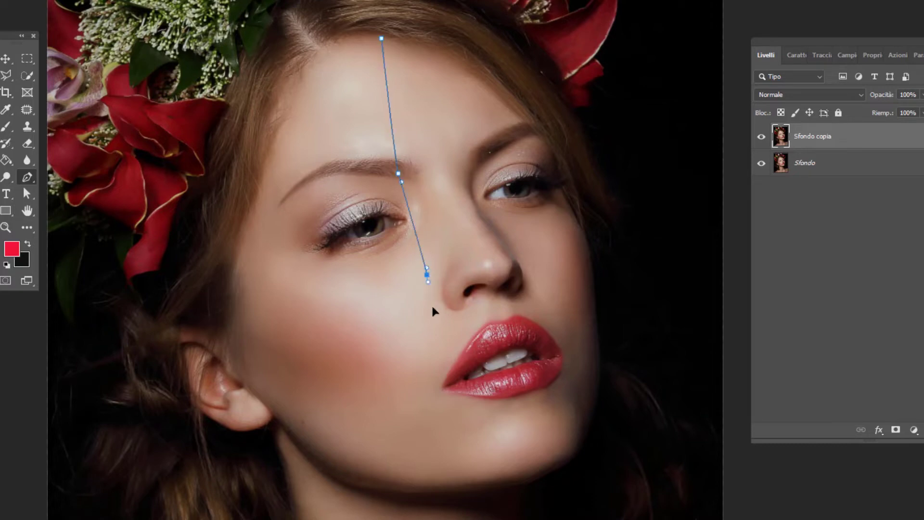
pyautogui.click(436, 393)
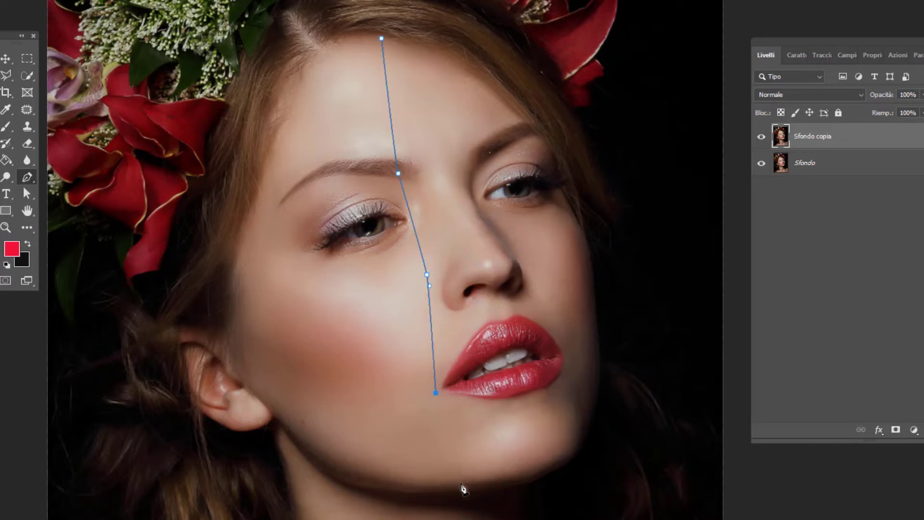
pyautogui.click(462, 494)
# Bring the path back up along jaw, cheek and eye to the hairline and close it.
pyautogui.click(366, 493)
pyautogui.click(343, 408)
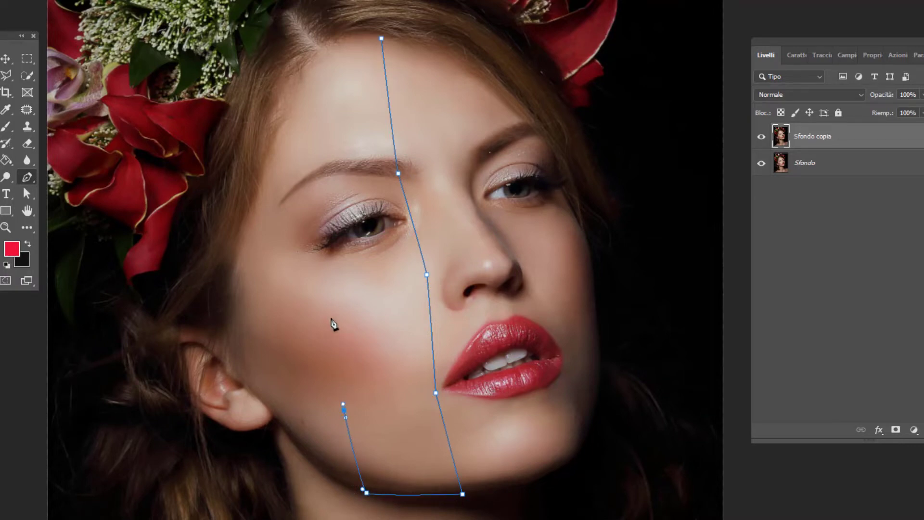
pyautogui.moveTo(331, 286); pyautogui.dragTo(327, 263)
pyautogui.moveTo(308, 194); pyautogui.dragTo(302, 115)
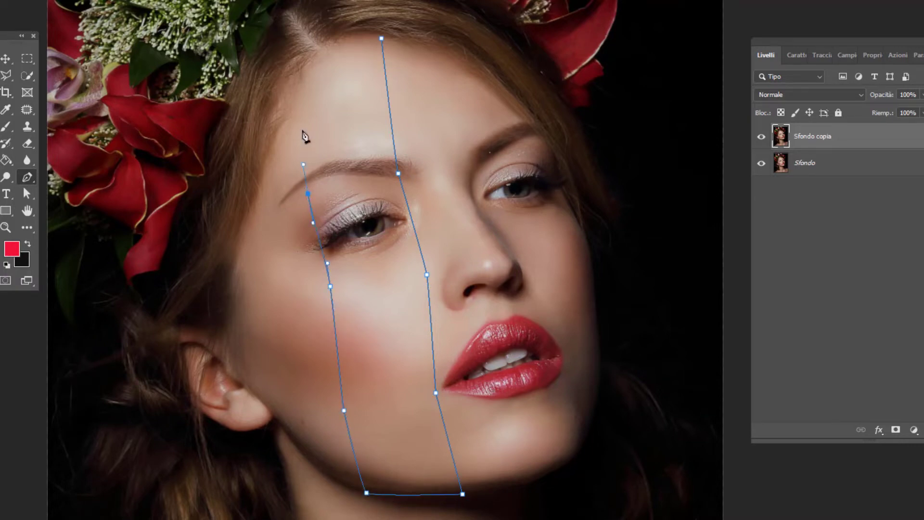
pyautogui.click(305, 65)
pyautogui.click(326, 42)
pyautogui.click(353, 31)
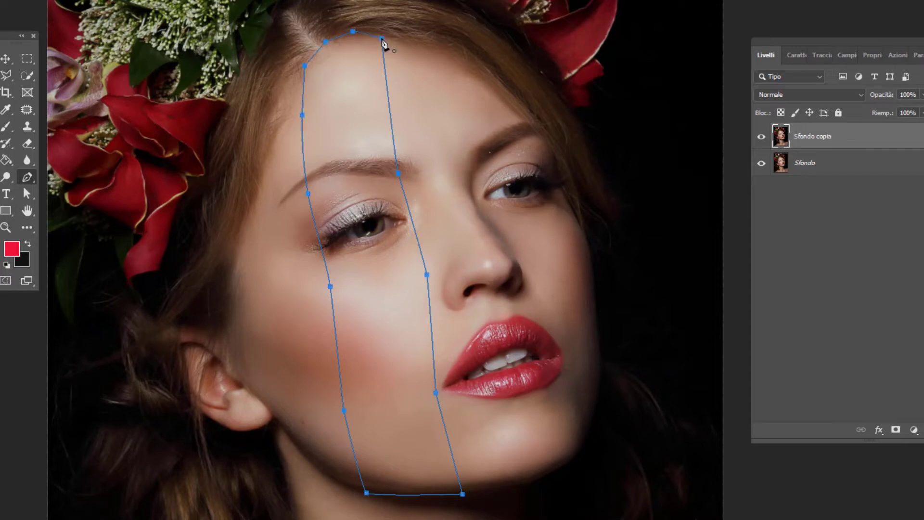
pyautogui.click(383, 43)
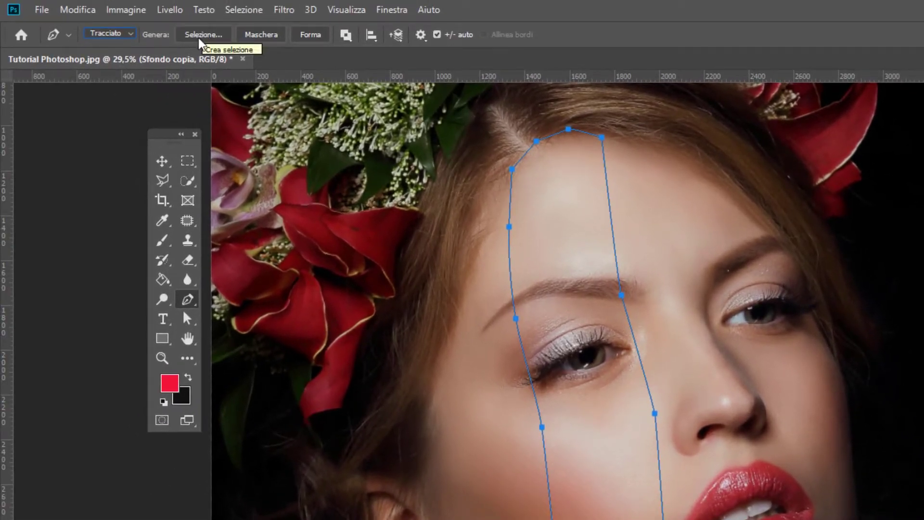
# Convert the closed path to a selection with 0 px feather and anti-aliasing.
pyautogui.click(199, 38)
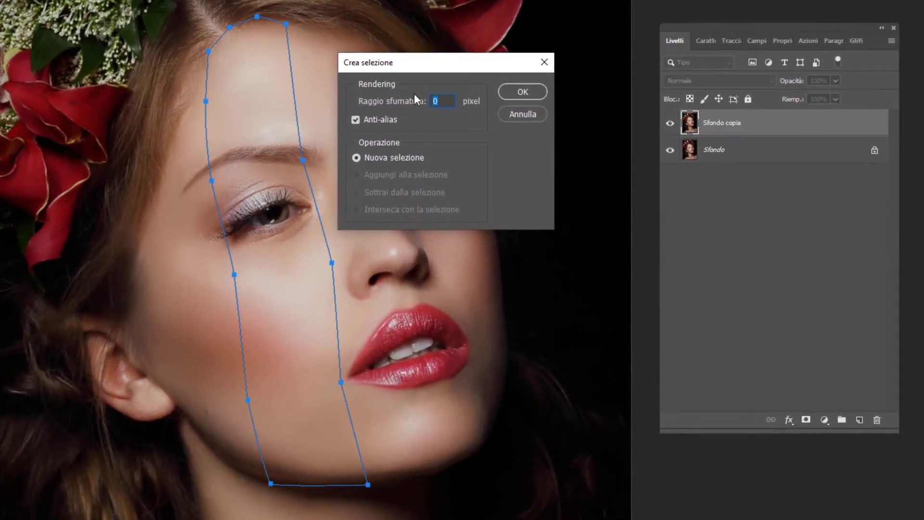
pyautogui.click(521, 93)
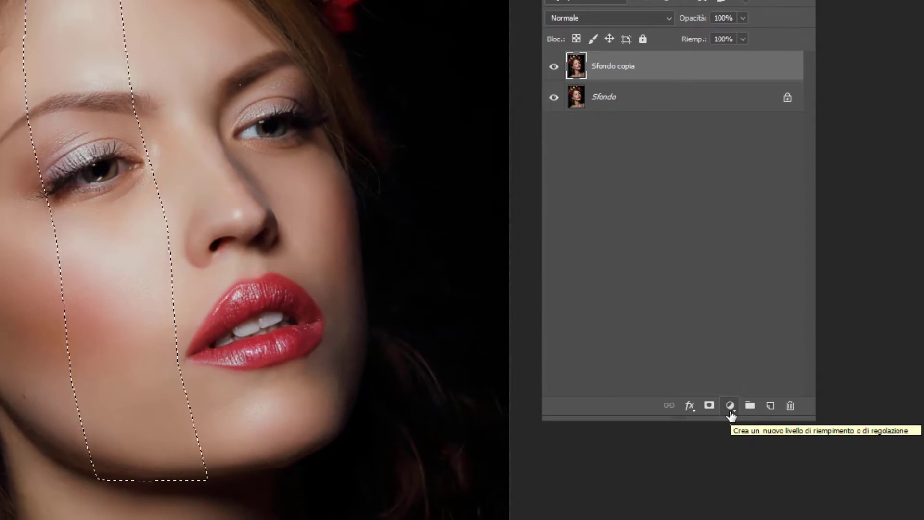
# Add a Curves adjustment to the strip, raising the RGB point to Input 158, Output 199.
pyautogui.click(730, 407)
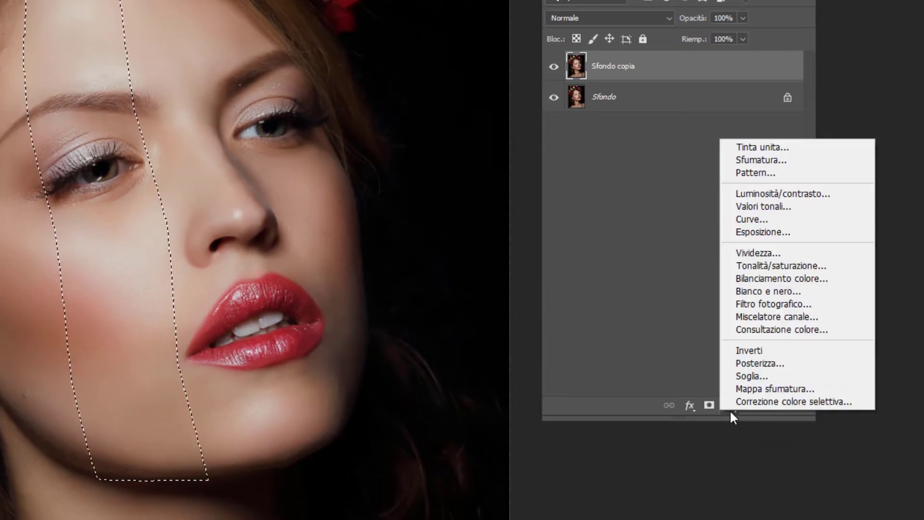
pyautogui.click(776, 218)
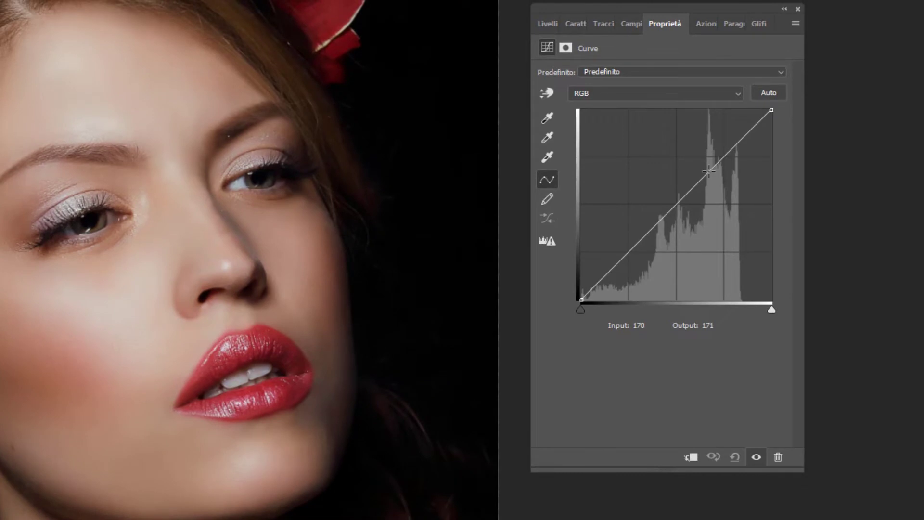
pyautogui.moveTo(708, 170)
pyautogui.mouseDown()
pyautogui.moveTo(687, 149)
pyautogui.moveTo(712, 160)
pyautogui.moveTo(701, 143)
pyautogui.moveTo(699, 155)
pyautogui.mouseUp()
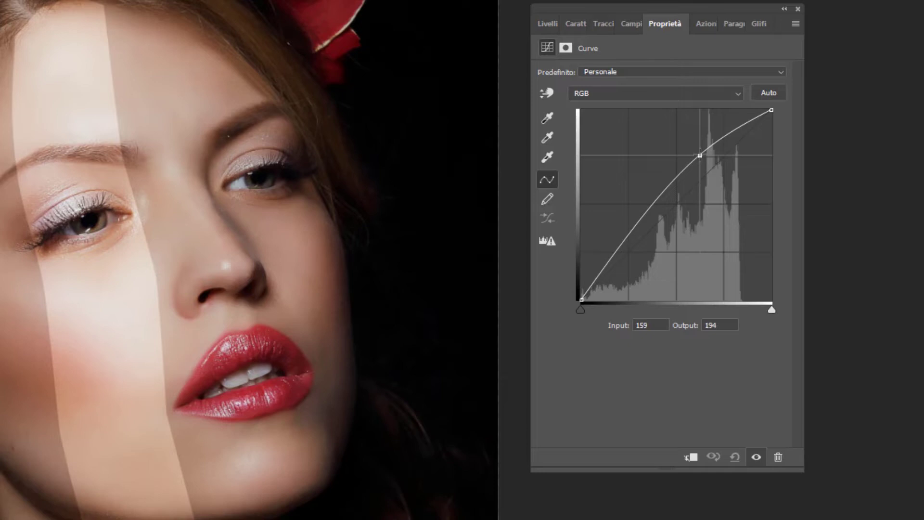
pyautogui.moveTo(700, 155); pyautogui.dragTo(700, 151)
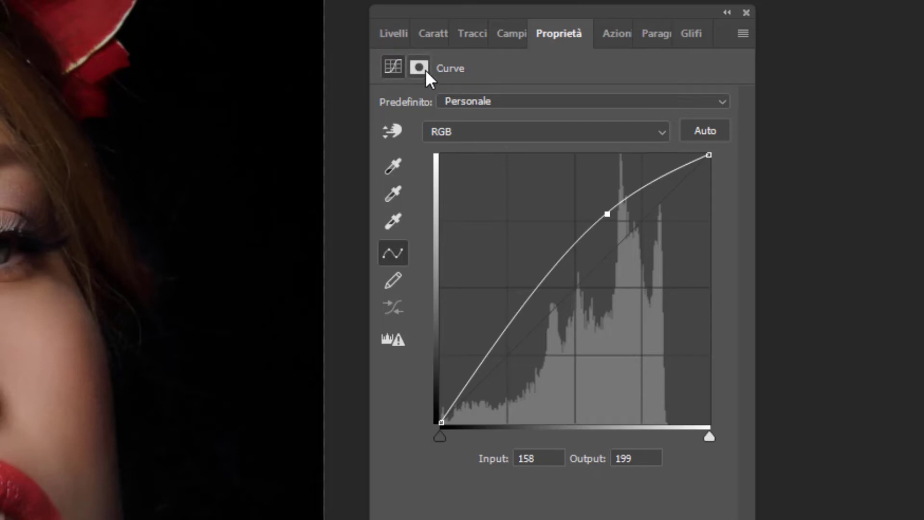
# Feather the Curves 1 mask to about 28 px in Properties.
pyautogui.click(423, 68)
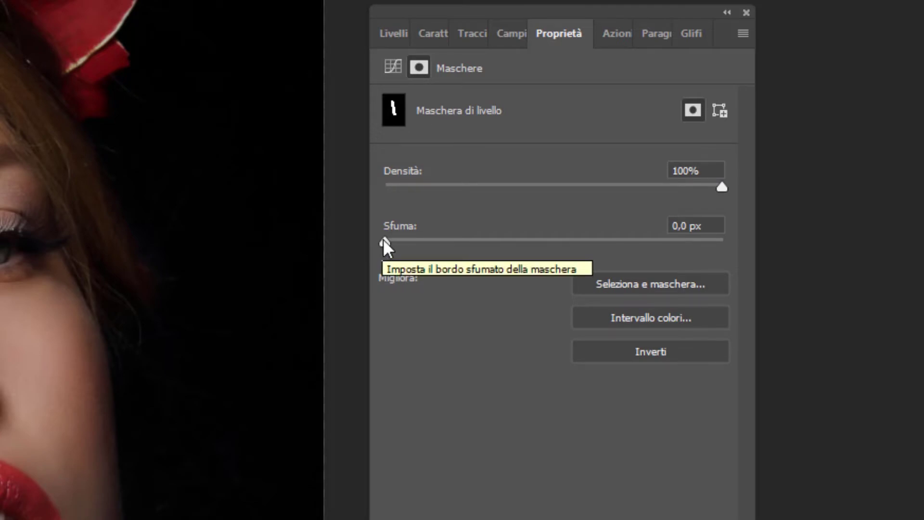
pyautogui.moveTo(384, 240); pyautogui.dragTo(489, 249)
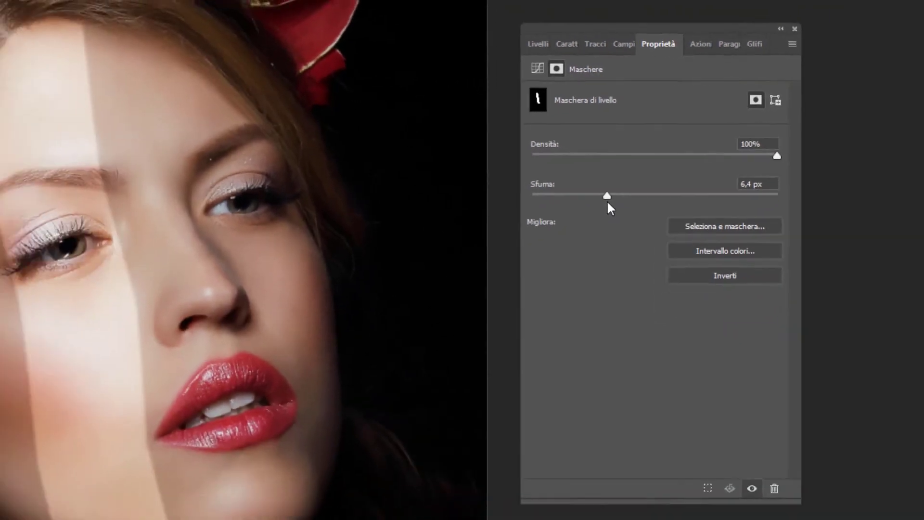
pyautogui.moveTo(608, 200)
pyautogui.mouseDown()
pyautogui.moveTo(661, 174)
pyautogui.moveTo(697, 174)
pyautogui.mouseUp()
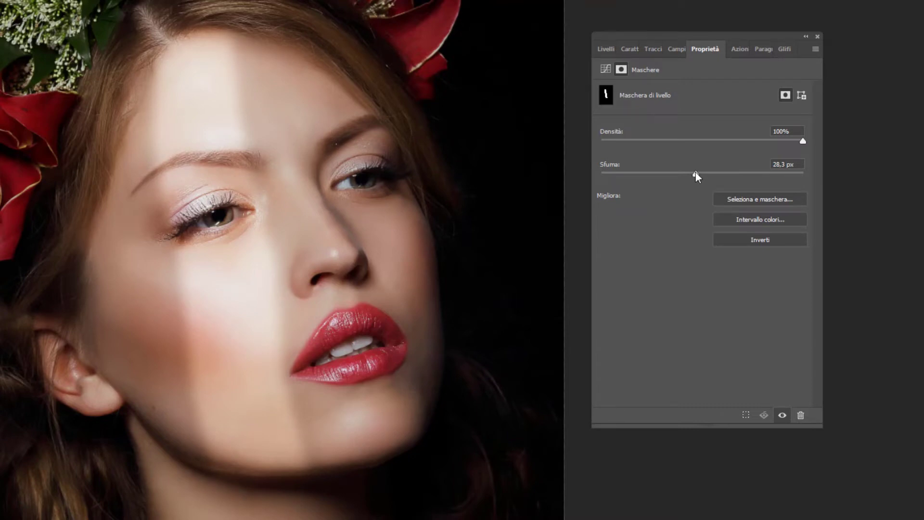
pyautogui.moveTo(702, 173); pyautogui.dragTo(700, 172)
# Load the beam mask as a selection and add a Valori tonali (Levels) layer above Sfondo copia.
pyautogui.click(608, 53)
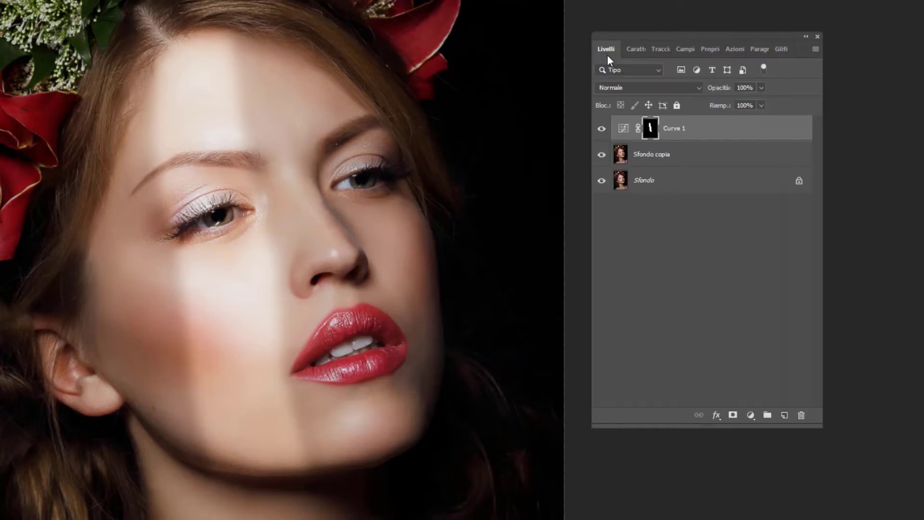
pyautogui.keyDown('ctrl'); pyautogui.click(651, 129); pyautogui.keyUp('ctrl')
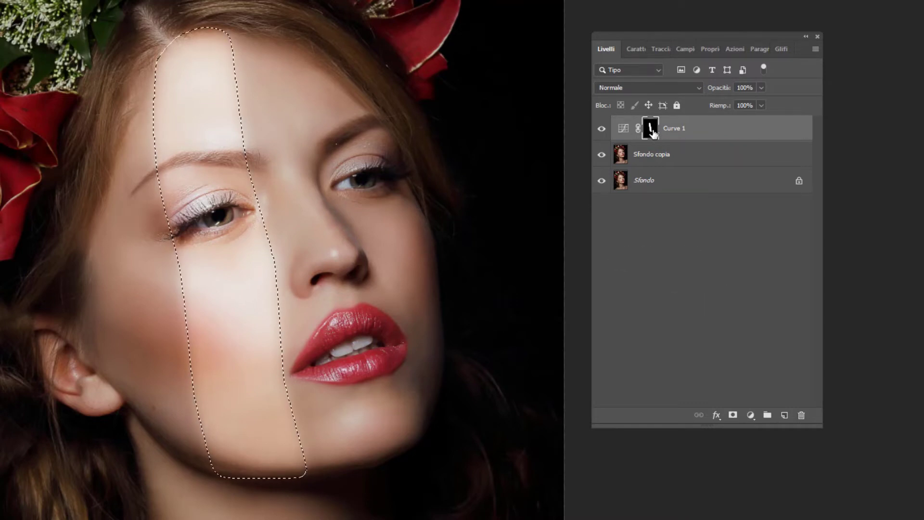
pyautogui.click(653, 155)
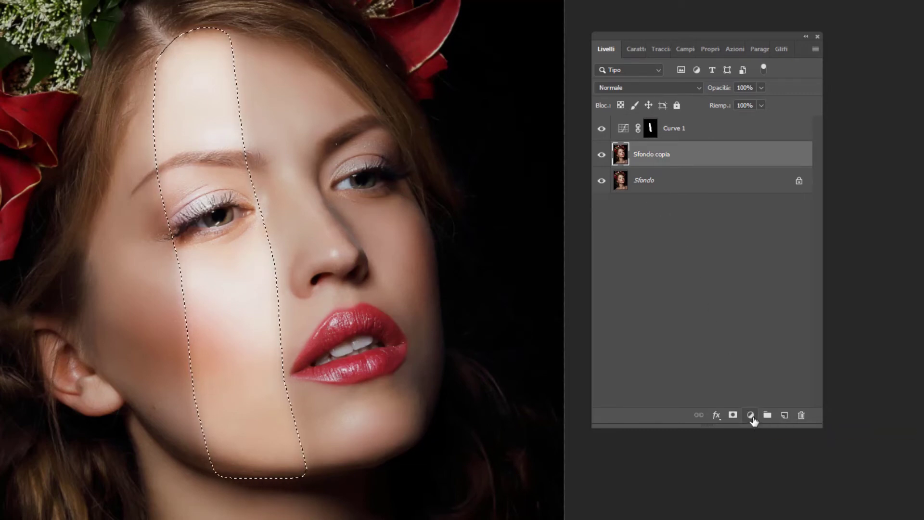
pyautogui.click(750, 415)
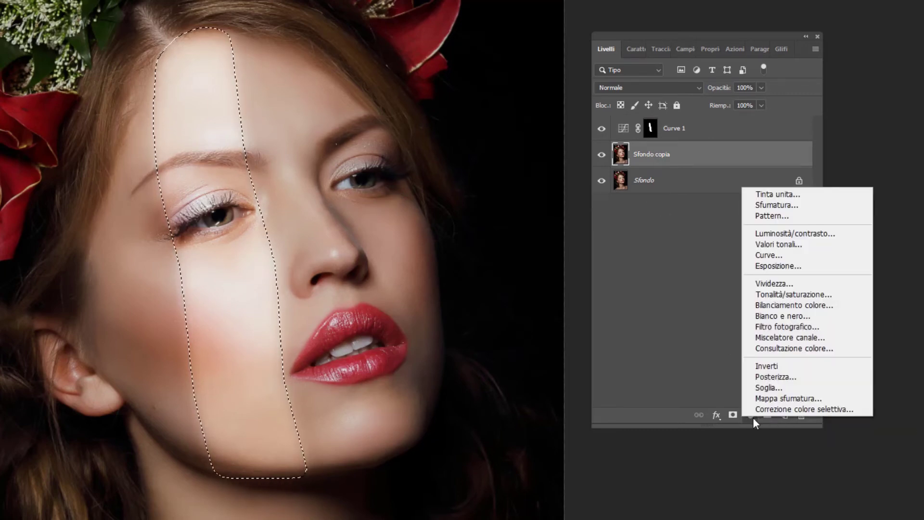
pyautogui.click(775, 243)
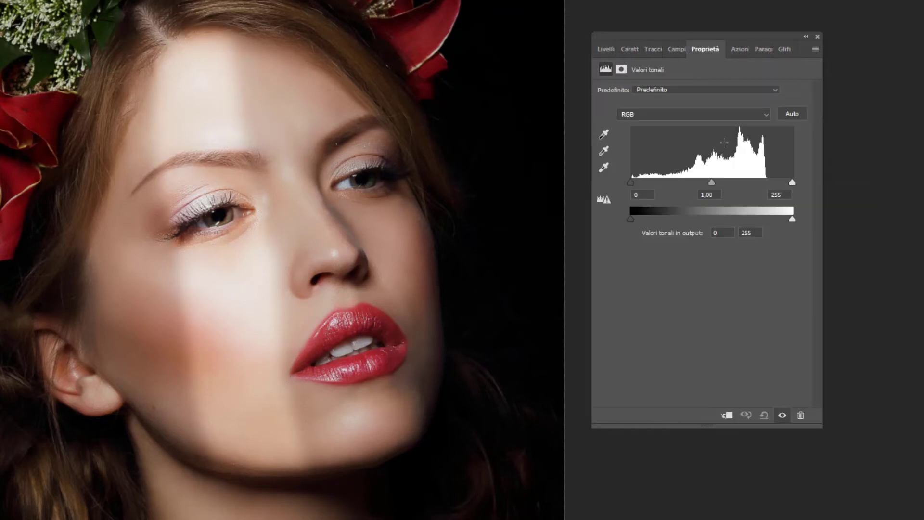
pyautogui.click(594, 48)
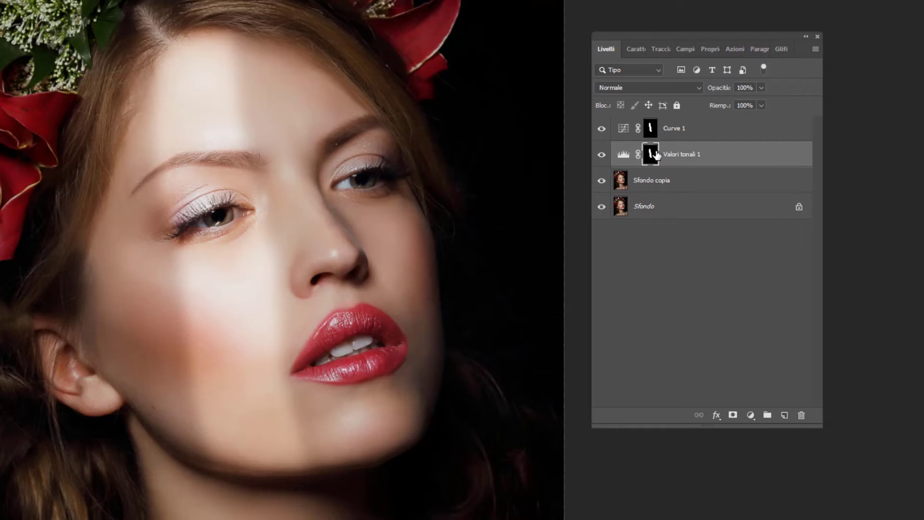
pyautogui.hotkey('ctrl', '2')
# Replace the Valori tonali 1 mask with an inverted copy of Curve 1's beam mask.
pyautogui.click(651, 155)
pyautogui.rightClick(652, 157)
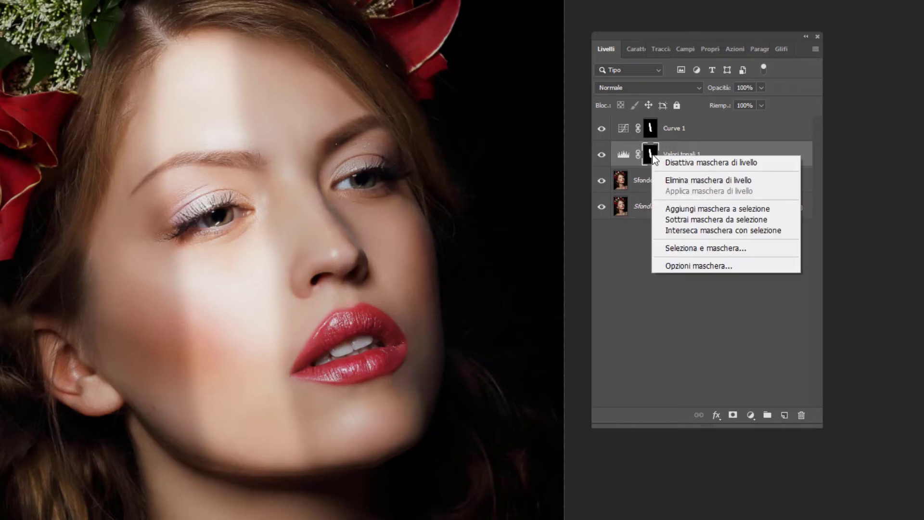
pyautogui.click(704, 180)
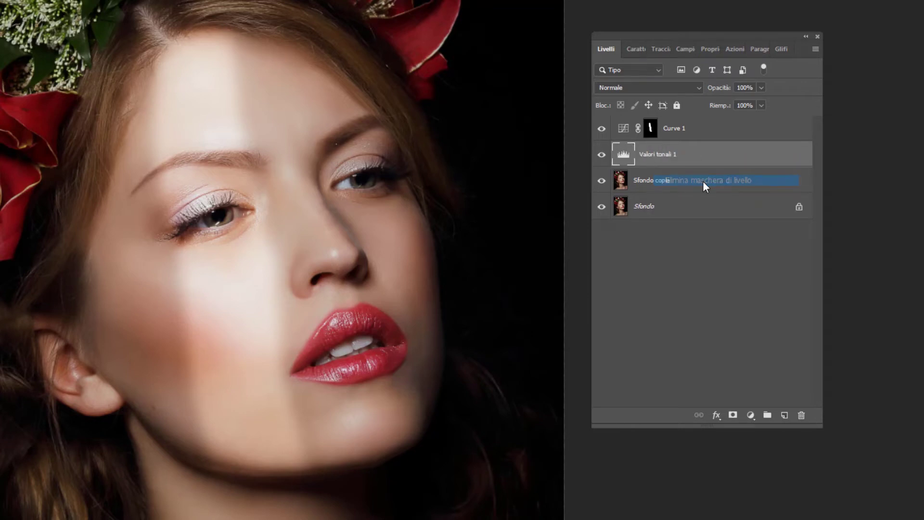
pyautogui.click(653, 130)
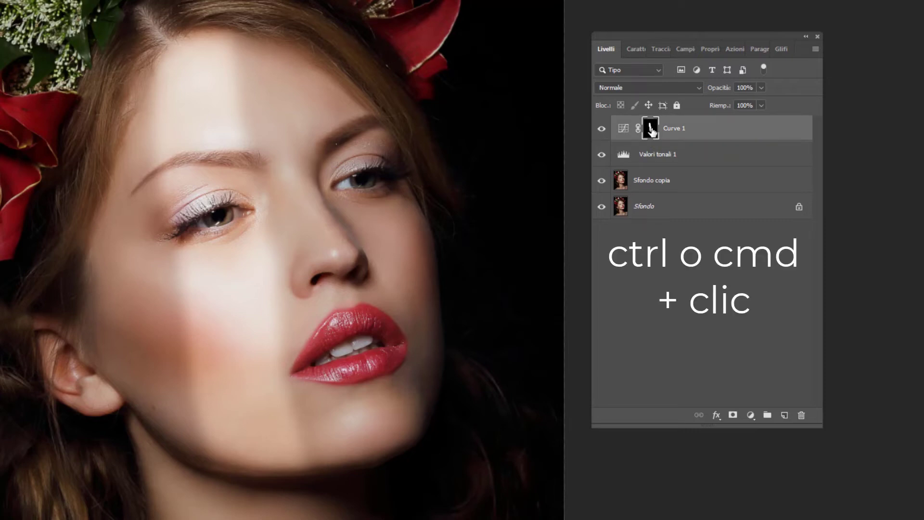
pyautogui.keyDown('ctrl'); pyautogui.click(651, 129); pyautogui.keyUp('ctrl')
pyautogui.click(649, 160)
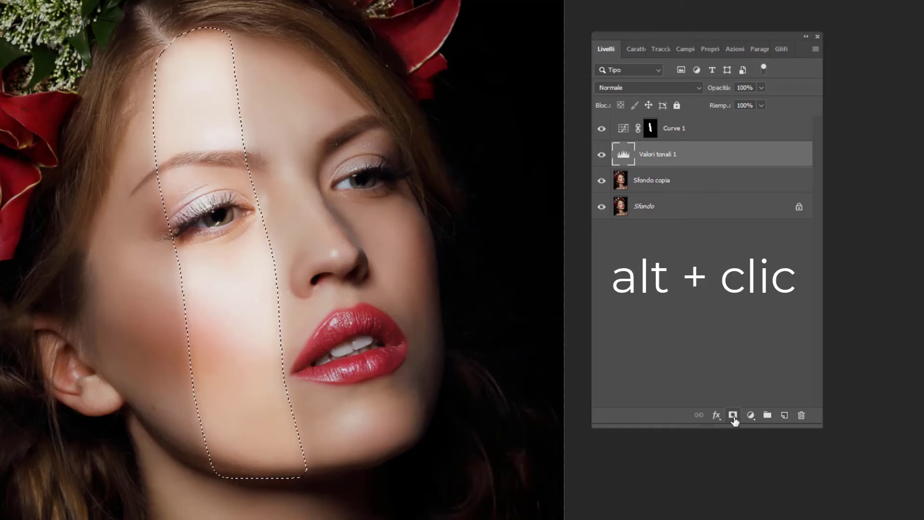
pyautogui.keyDown('alt'); pyautogui.click(733, 416); pyautogui.keyUp('alt')
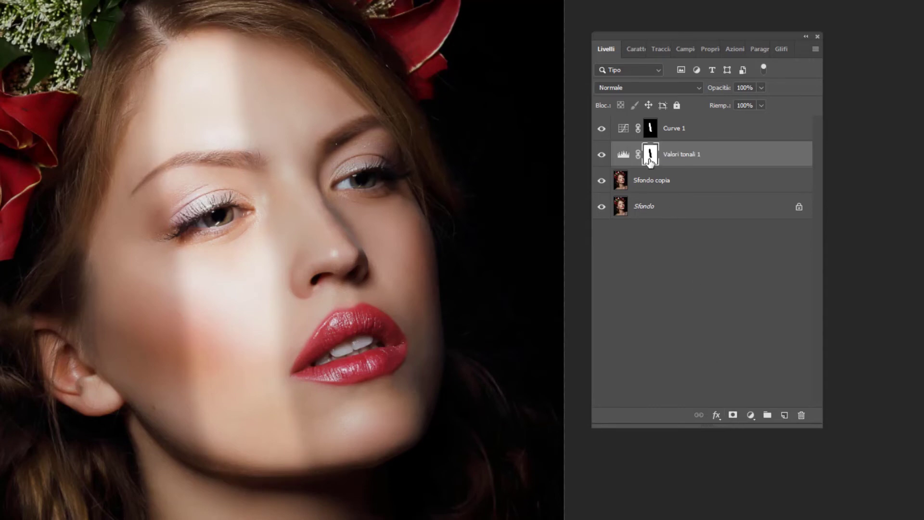
# Lower the Levels output white to 180 to darken everything around the beam.
pyautogui.doubleClick(624, 158)
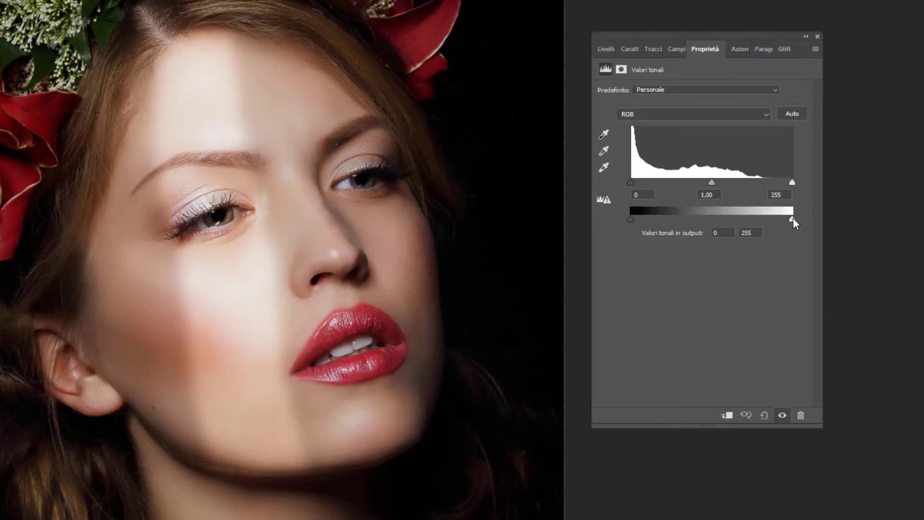
pyautogui.moveTo(793, 220)
pyautogui.mouseDown()
pyautogui.moveTo(730, 220)
pyautogui.moveTo(752, 221)
pyautogui.mouseUp()
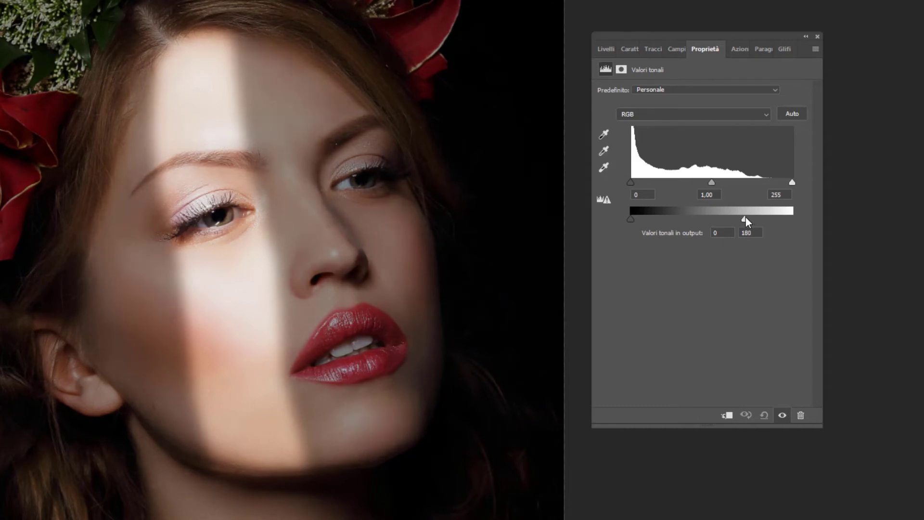
pyautogui.click(602, 50)
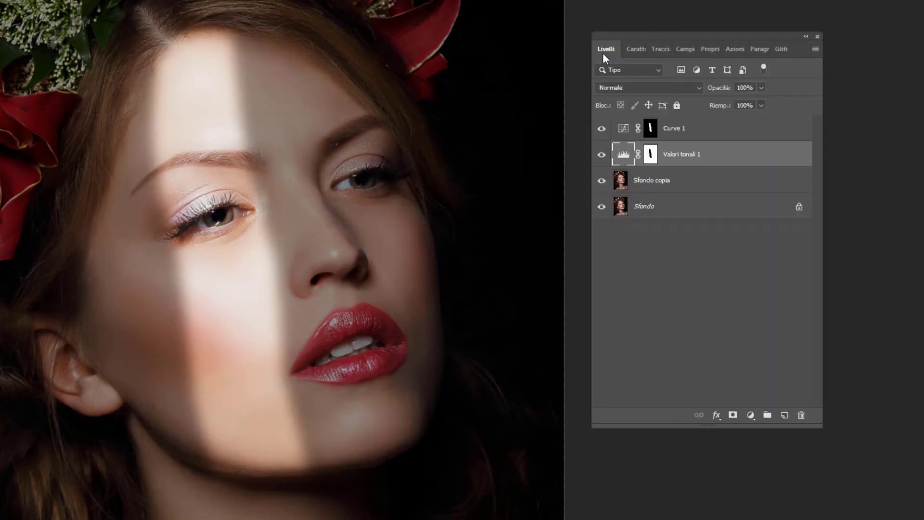
pyautogui.click(695, 127)
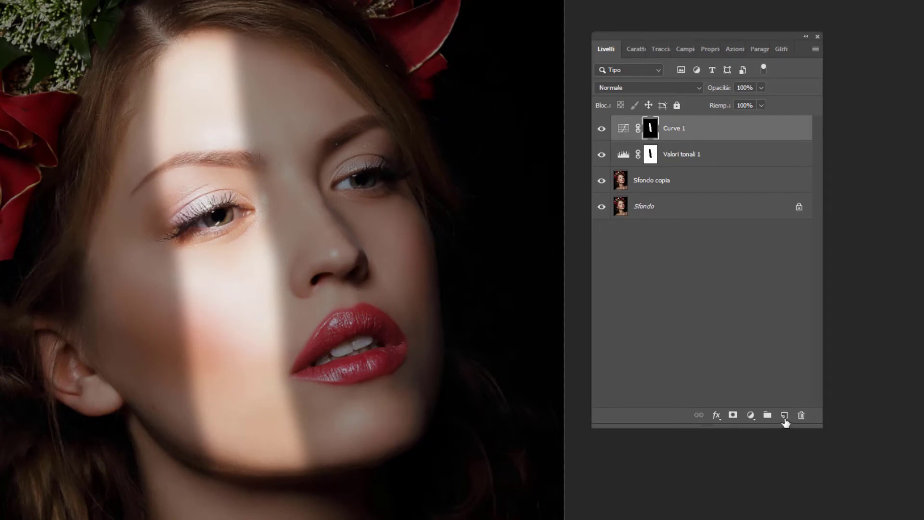
# Add a new empty layer, Livello 1, and set the foreground colour to pure red.
pyautogui.click(784, 415)
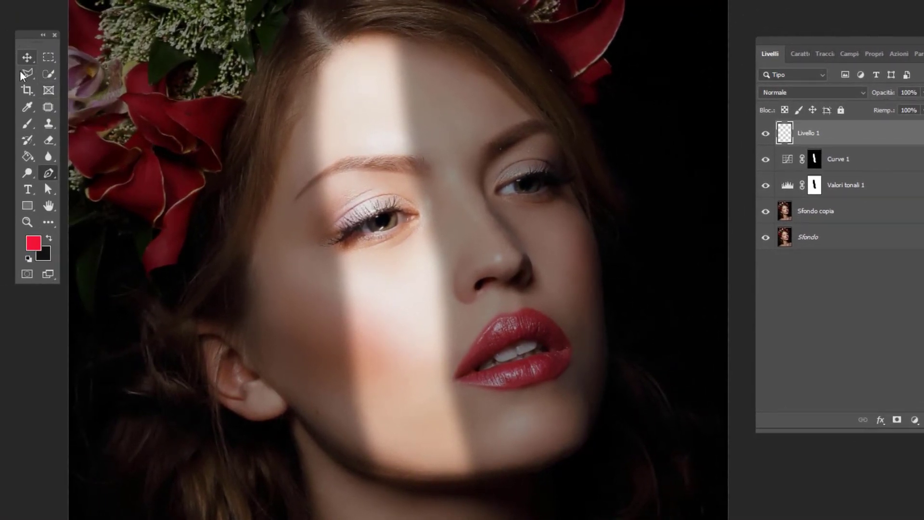
pyautogui.click(35, 246)
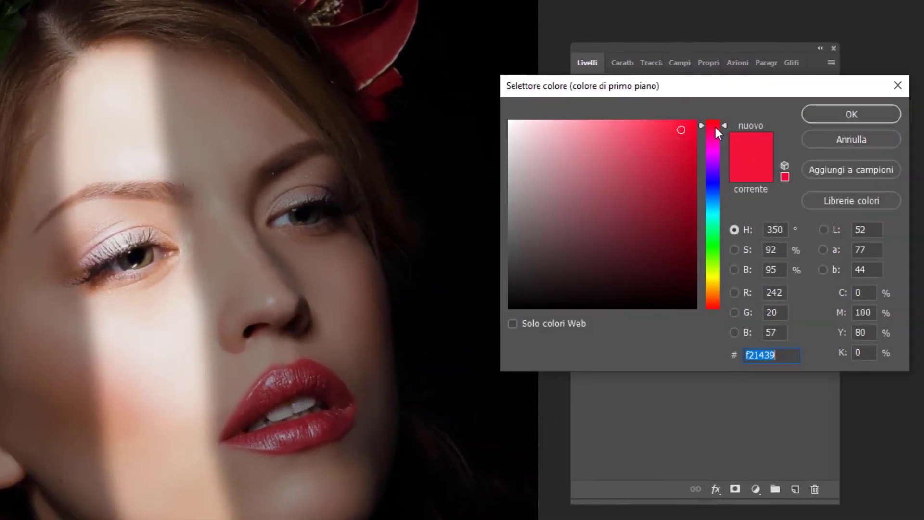
pyautogui.moveTo(715, 127); pyautogui.dragTo(715, 119)
pyautogui.click(851, 114)
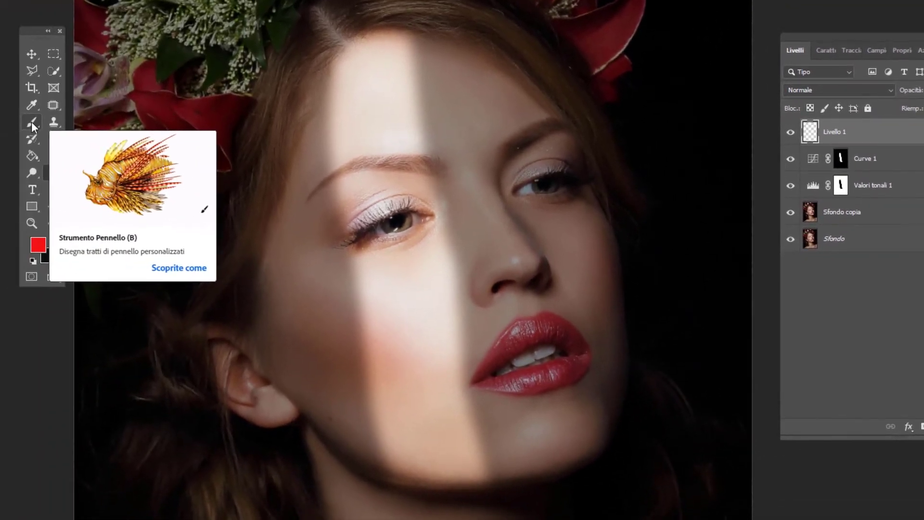
# Set up a soft round 77 px brush with 0% hardness and 9% flow.
pyautogui.click(33, 121)
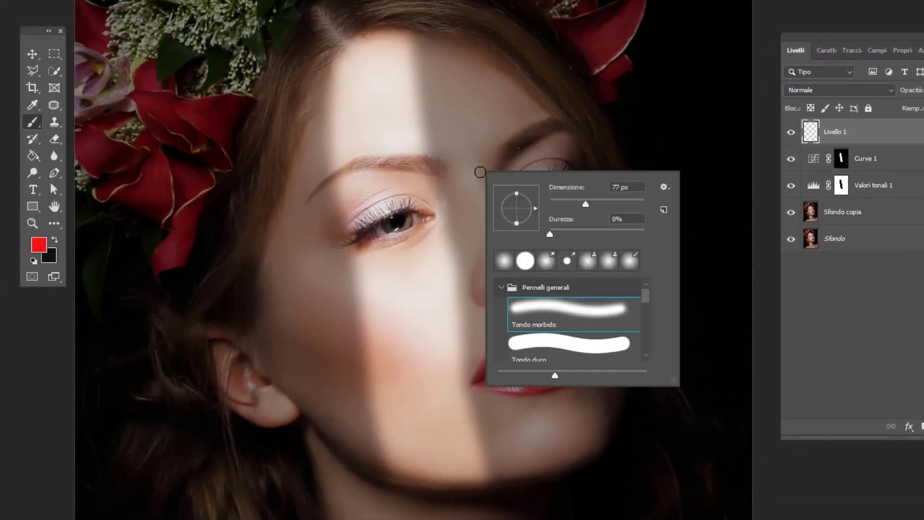
pyautogui.rightClick(480, 172)
pyautogui.click(568, 316)
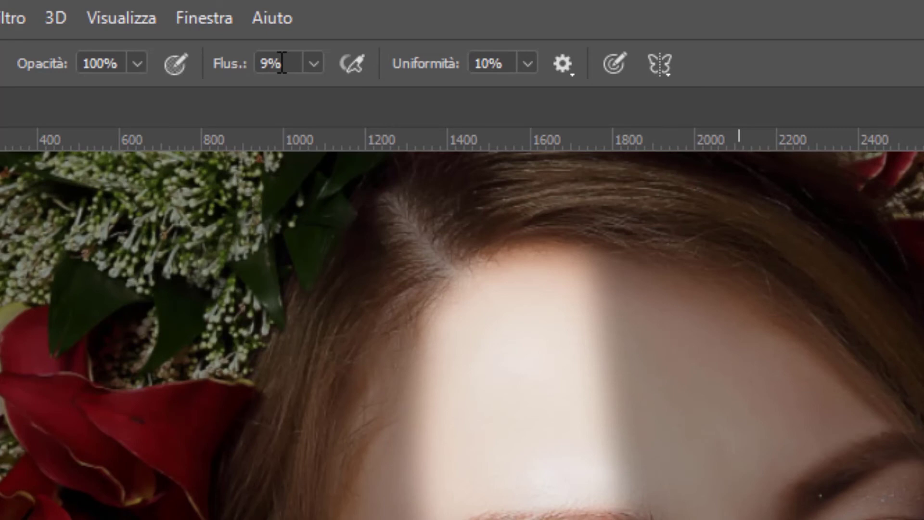
pyautogui.click(307, 62)
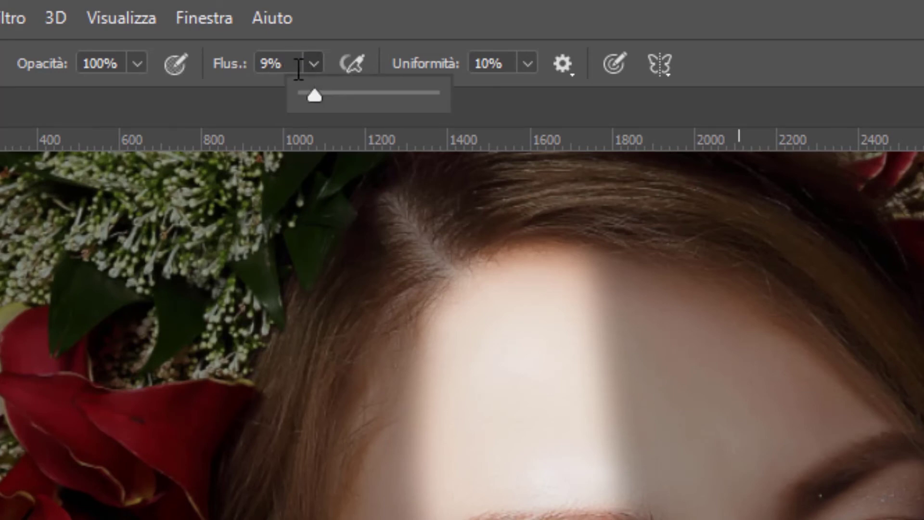
pyautogui.click(377, 13)
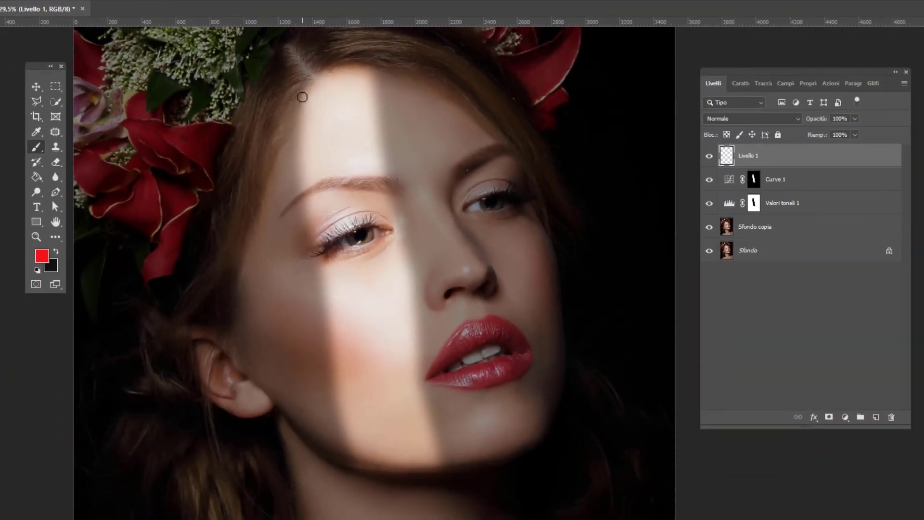
# Paint a faint red line along the beam's left edge on Livello 1, then bring up its blend modes.
pyautogui.moveTo(302, 97)
pyautogui.mouseDown()
pyautogui.moveTo(329, 380)
pyautogui.moveTo(348, 461)
pyautogui.moveTo(438, 470)
pyautogui.moveTo(380, 84)
pyautogui.moveTo(322, 78)
pyautogui.moveTo(303, 96)
pyautogui.mouseUp()
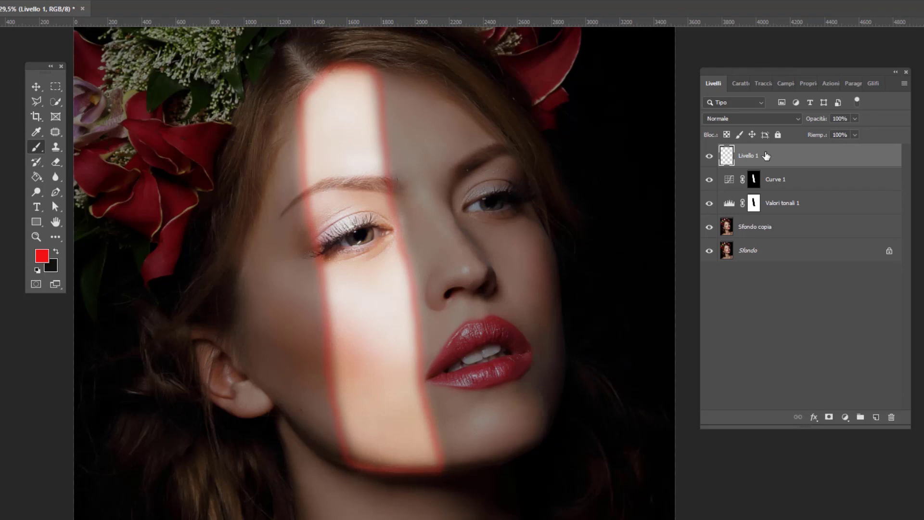
pyautogui.click(732, 120)
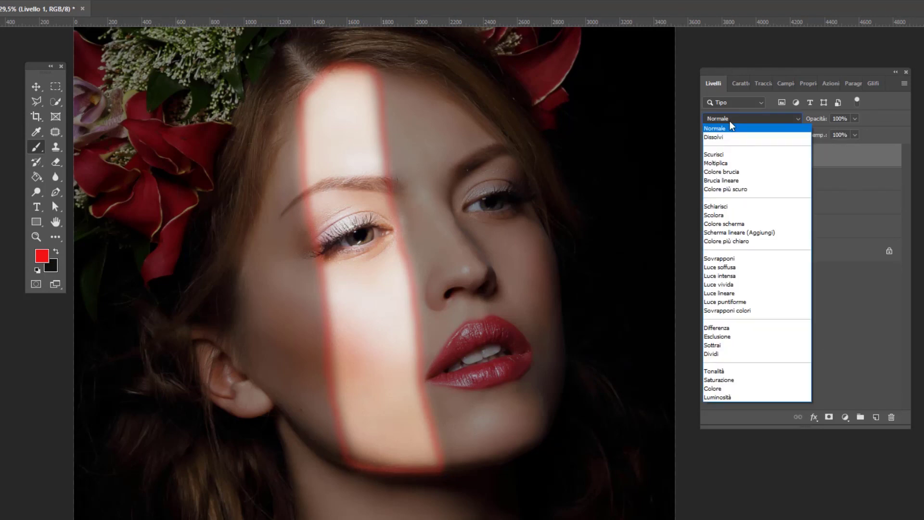
# Blend Livello 1 in Sovrapponi (Overlay) mode at 20% opacity for a faint red fringe.
pyautogui.click(738, 260)
pyautogui.click(855, 118)
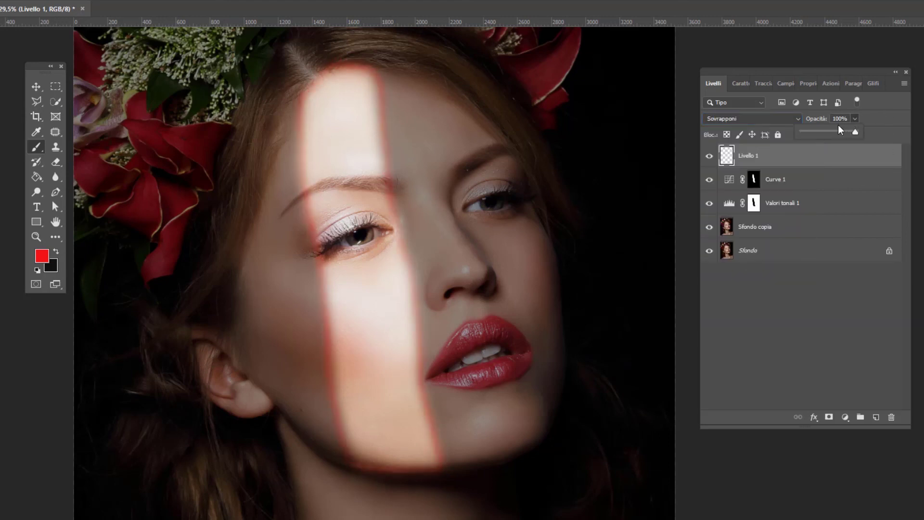
pyautogui.moveTo(840, 130); pyautogui.dragTo(813, 135)
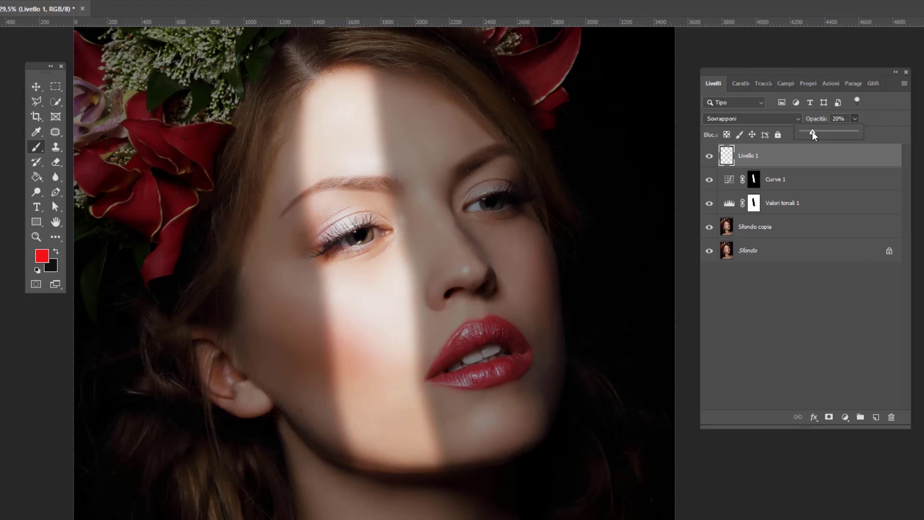